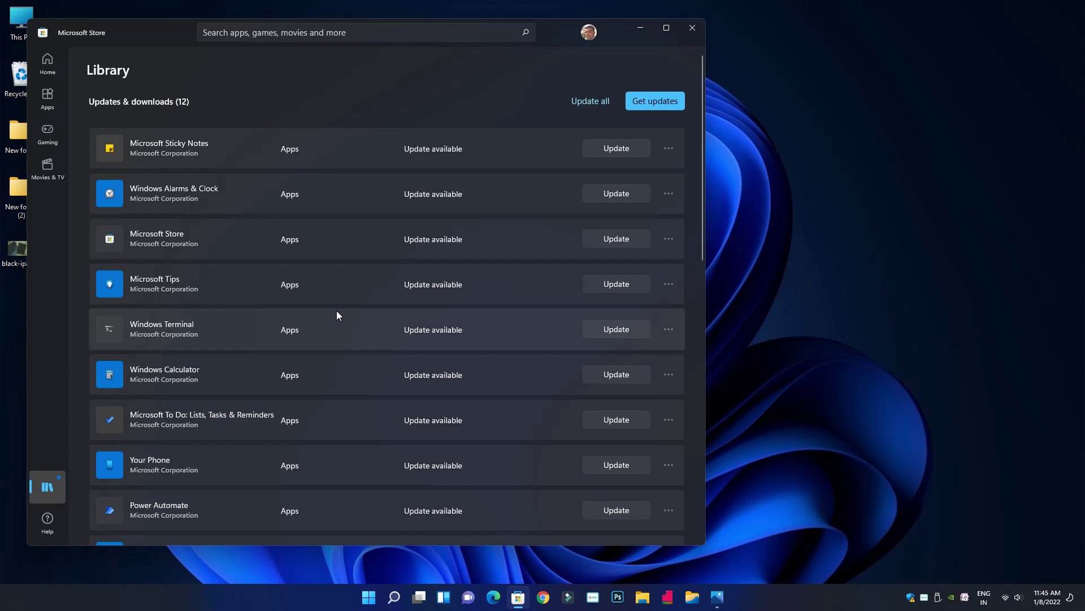
Review the 12 pending app updates in the Store Library, then close Microsoft Store.
scroll(337, 315, "down", 10)
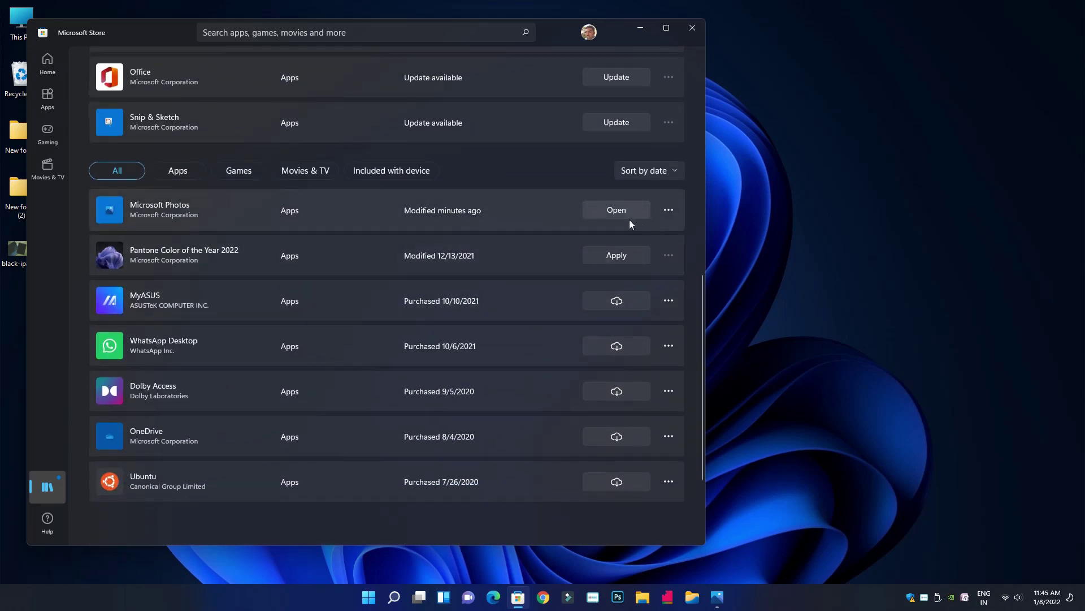
scroll(622, 210, "up", 5)
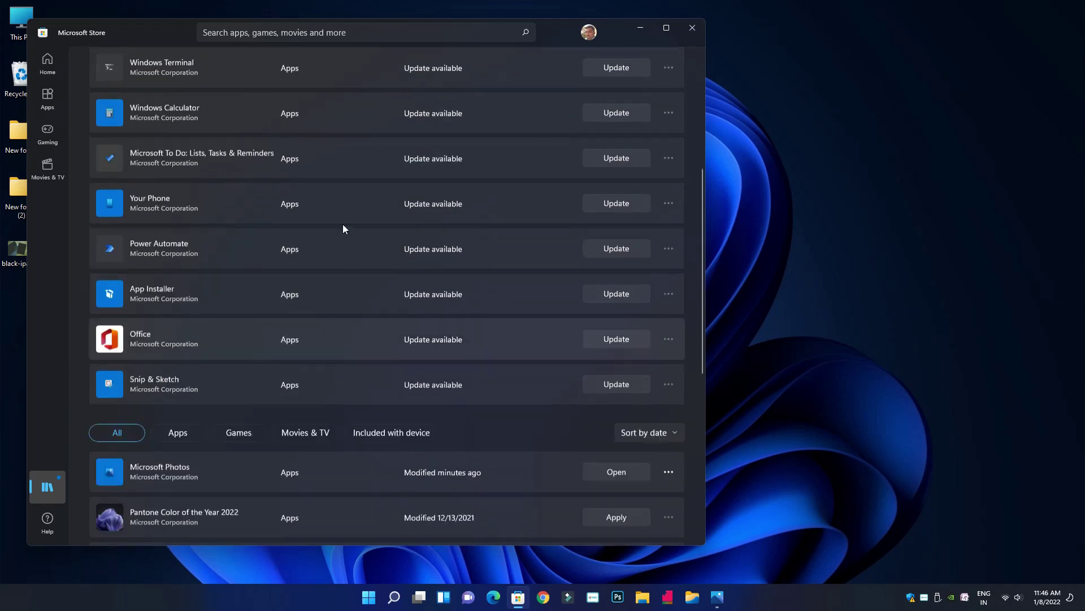
scroll(444, 278, "up", 3)
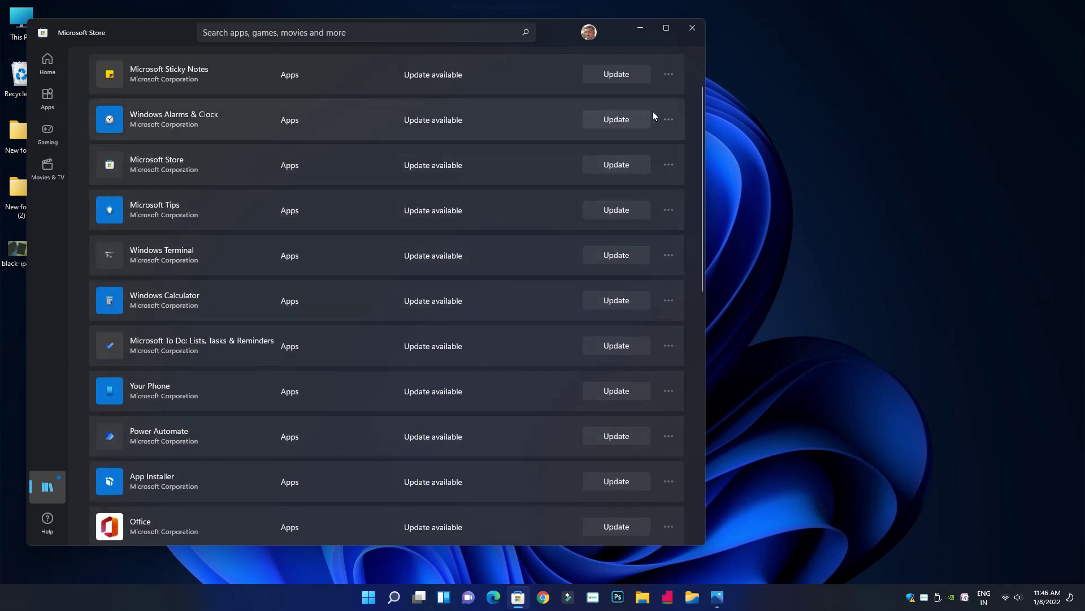
left_click(692, 28)
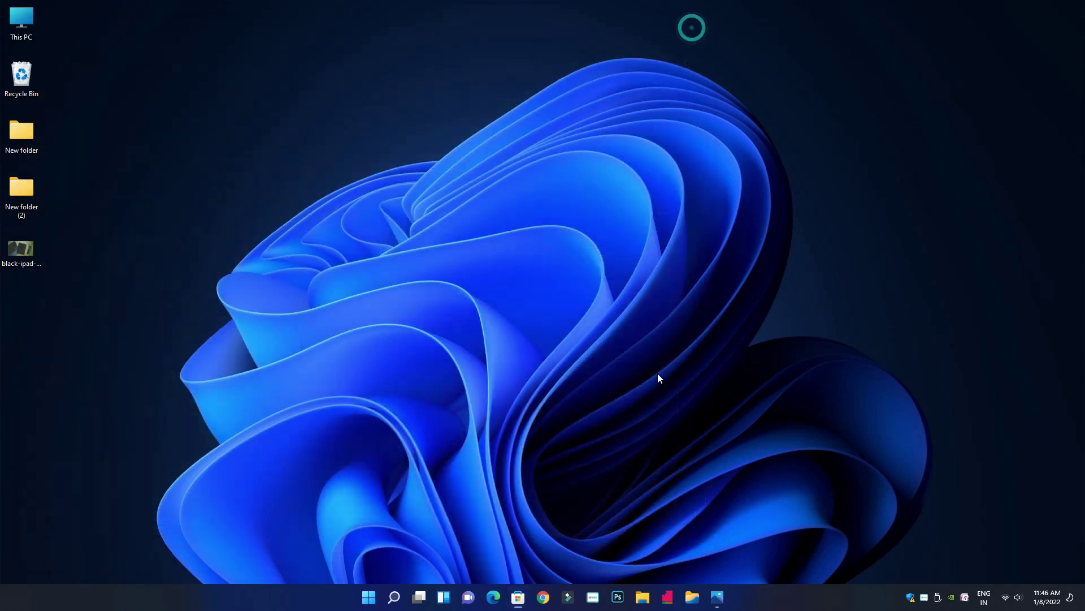
Bring up black-ipad-beside-green-iphone-5c-159643.jpg in Photos and open it in the editor.
left_click(720, 596)
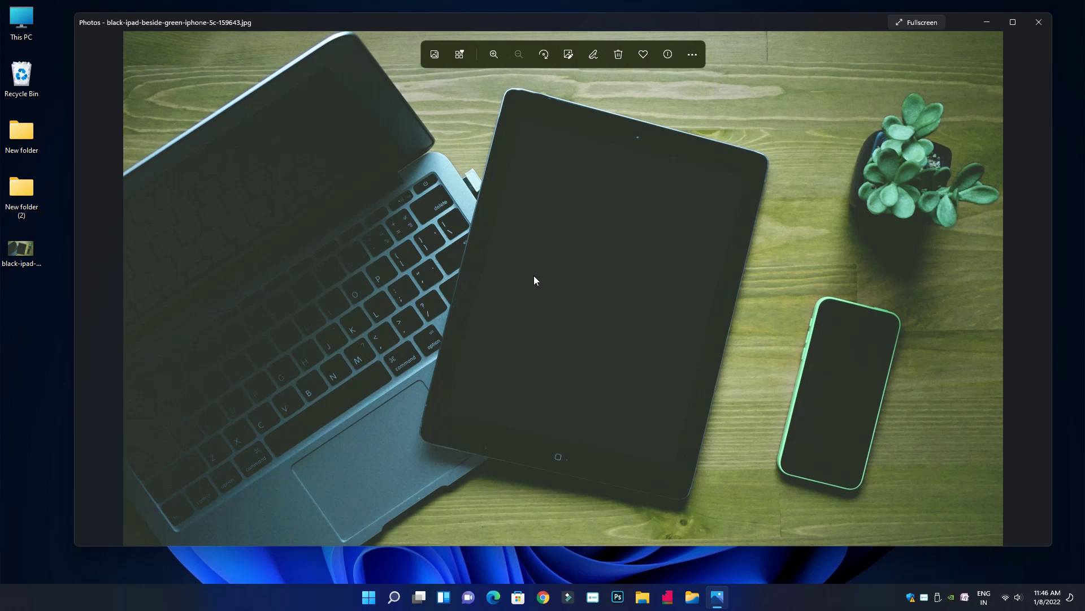
left_click(570, 55)
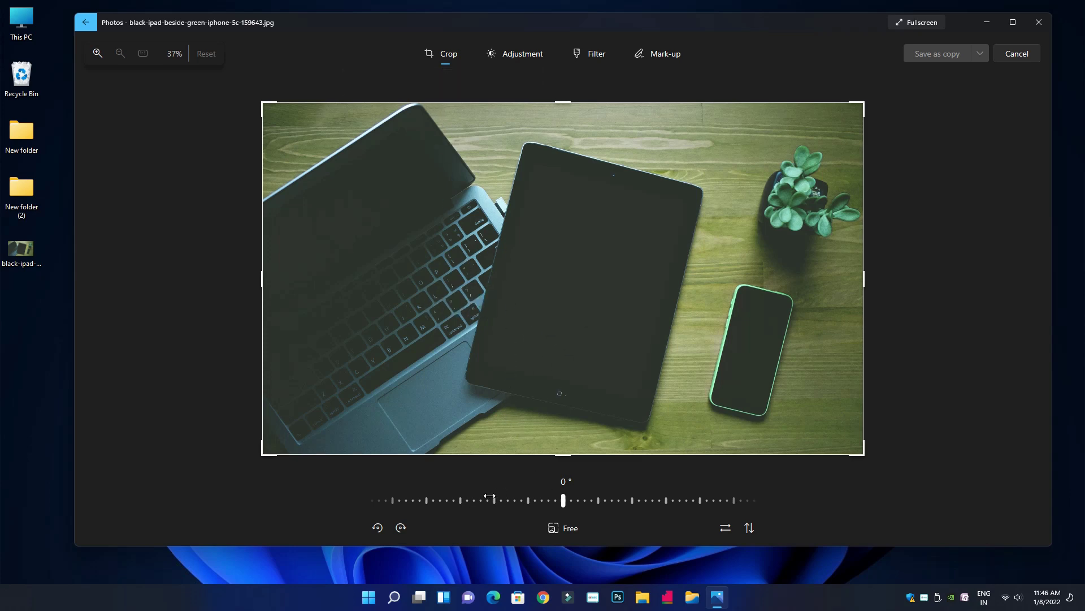
Trim the photo's bottom edge to a 2877 x 1530 crop, keeping straightening at 0°.
left_click_drag(547, 454, 549, 422)
left_click_drag(563, 500, 563, 500)
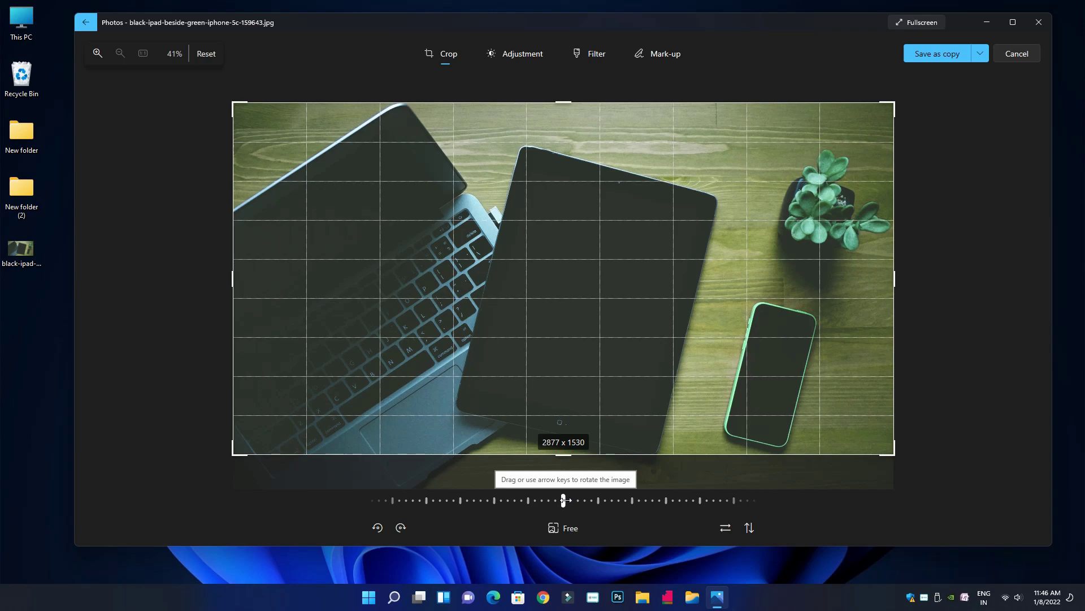
mouse_move(563, 500)
left_mouse_down()
mouse_move(529, 501)
mouse_move(619, 502)
mouse_move(501, 501)
mouse_move(552, 501)
left_mouse_up()
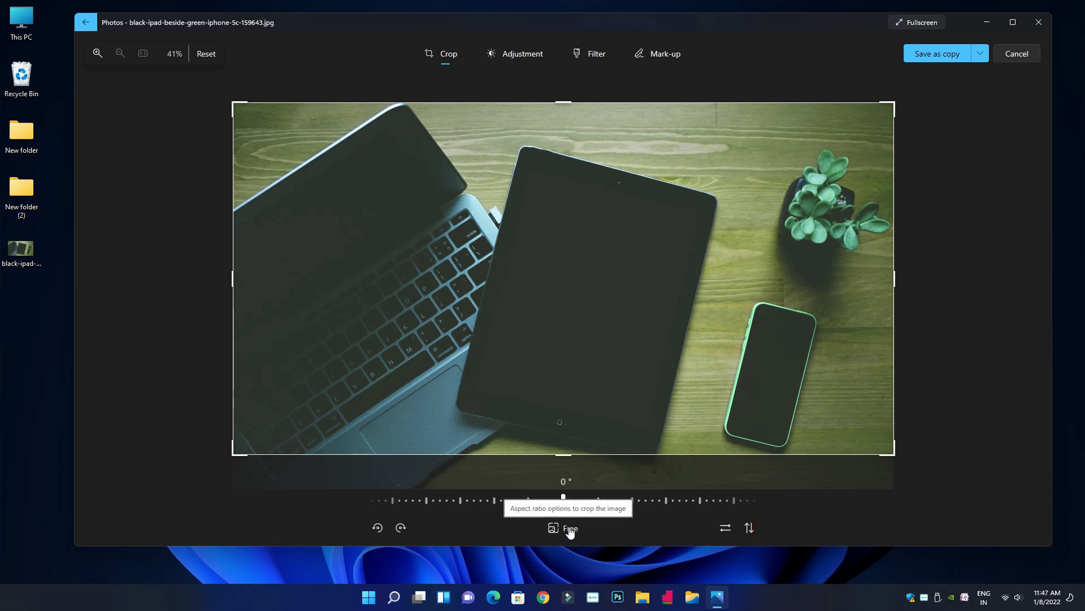
Try the Original, Square, 9:16 and 16:9 crop aspect ratios.
left_click(570, 530)
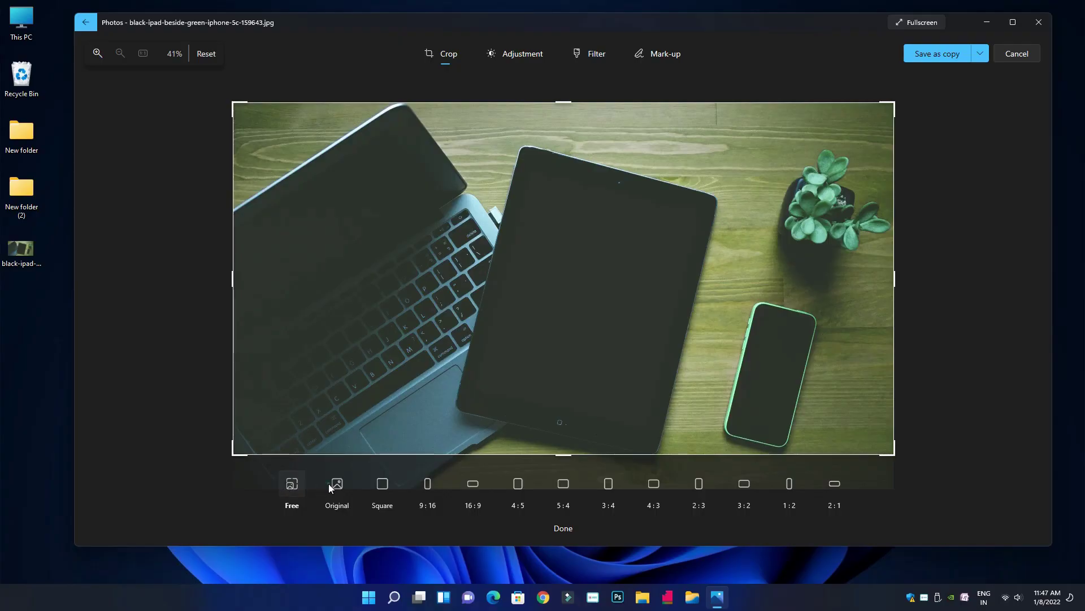
left_click(334, 486)
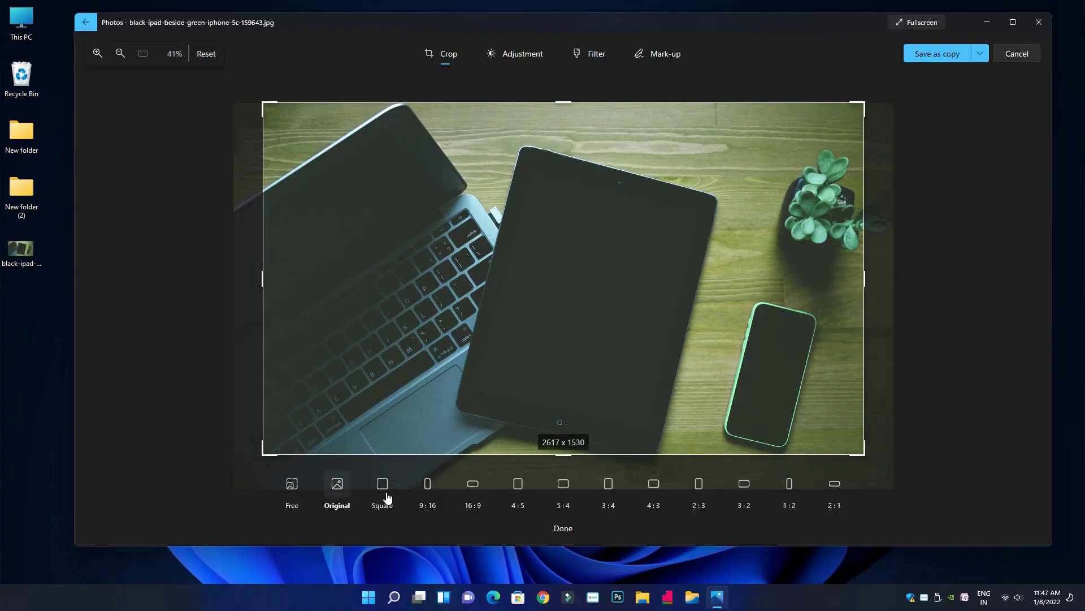
left_click(382, 486)
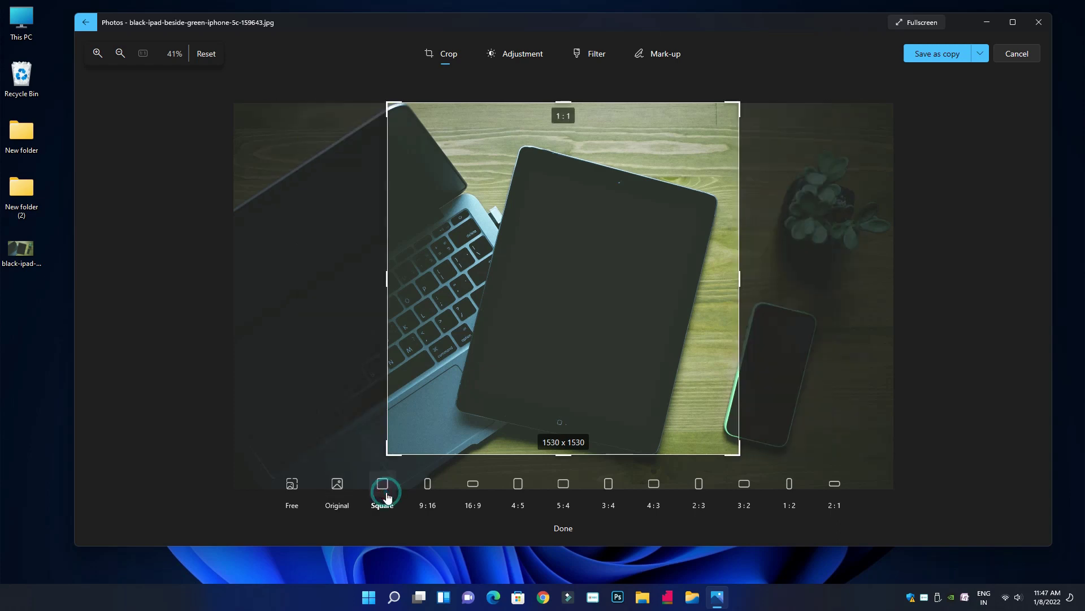
left_click(426, 491)
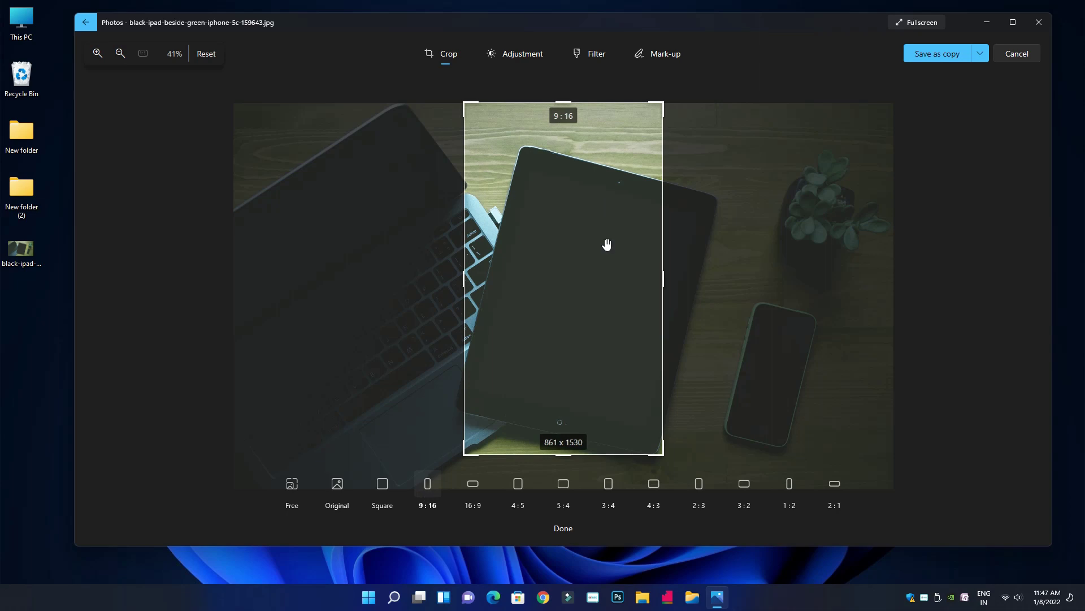
left_click(475, 491)
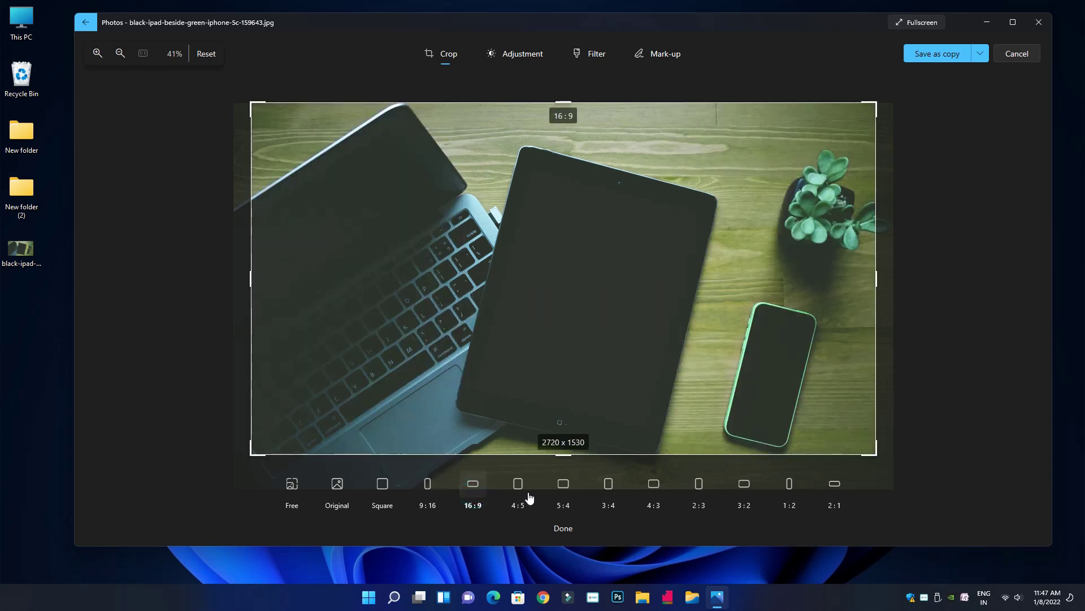
Try 4:5 and 5:4, then frame the iPad in a 3:4 crop of 1153 x 1537.
left_click(520, 493)
left_click(559, 489)
left_click(607, 491)
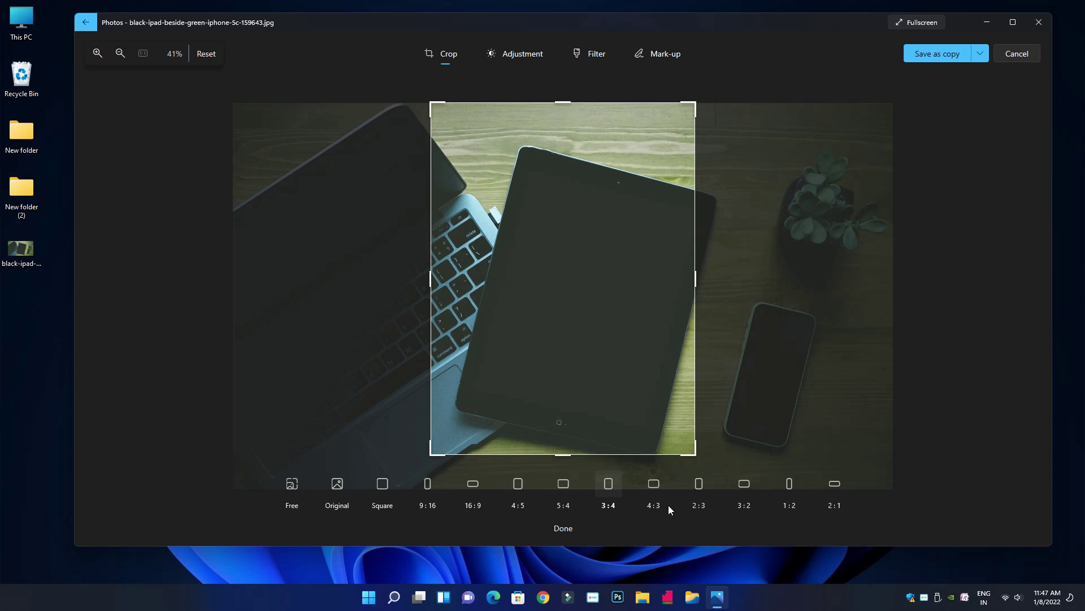
left_click_drag(689, 282, 694, 281)
left_click(336, 500)
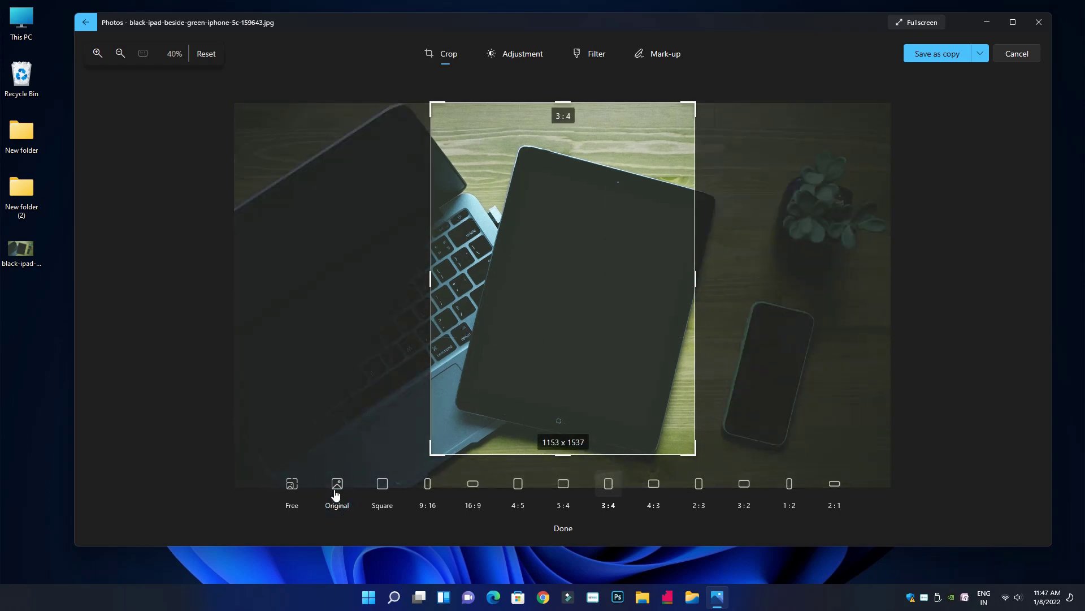
left_click(338, 483)
left_click_drag(558, 454, 562, 415)
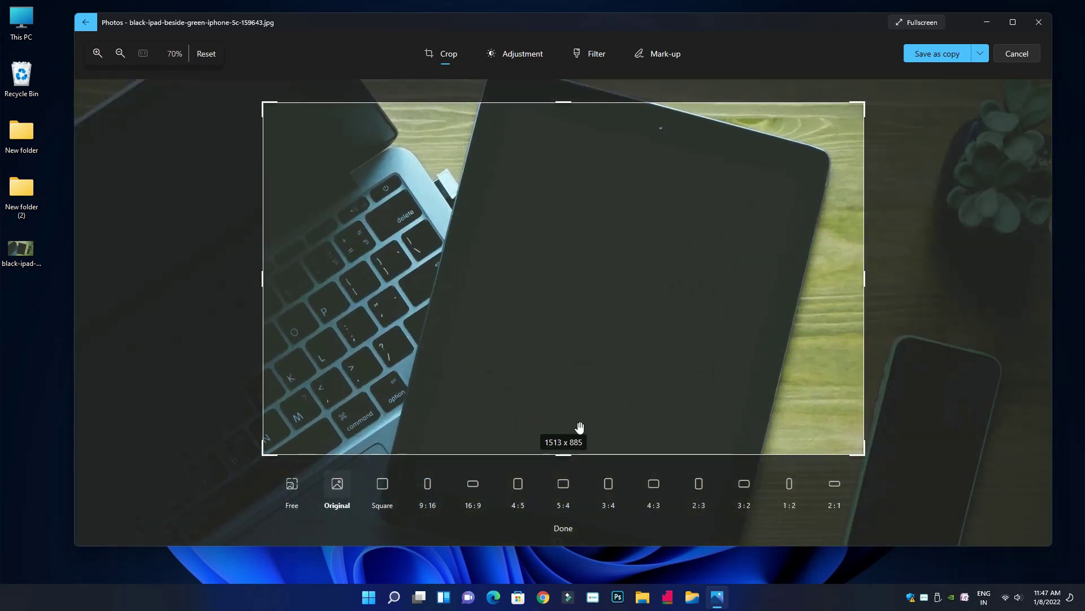
left_click(563, 527)
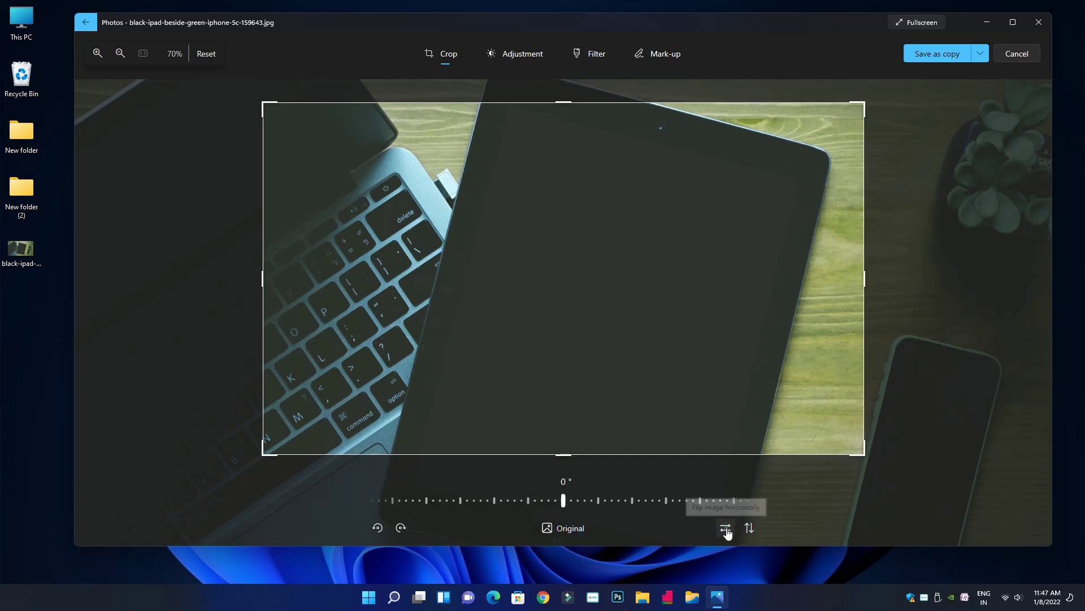
left_click(727, 530)
left_click(751, 529)
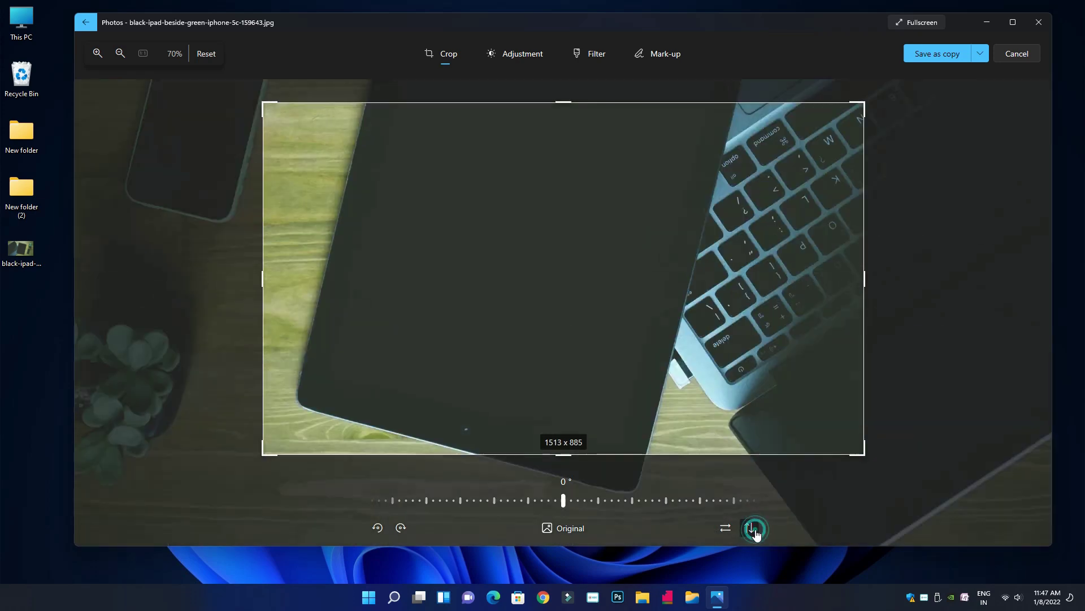
left_click(724, 527)
left_click(750, 529)
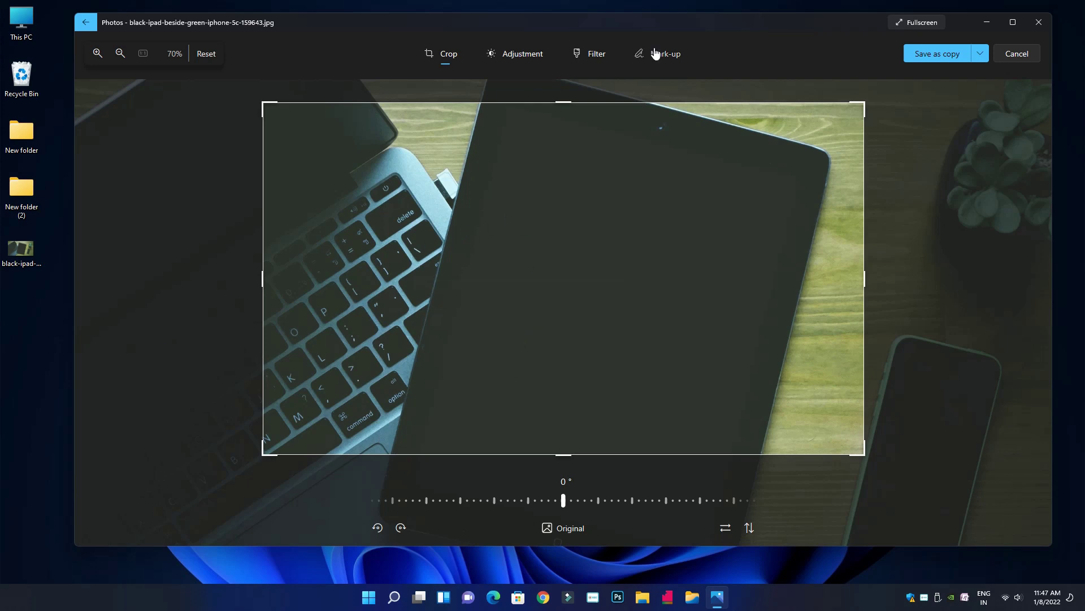
Sign the tablet screen in blue ink, then add a purple signature with thickness 4.
left_click(660, 58)
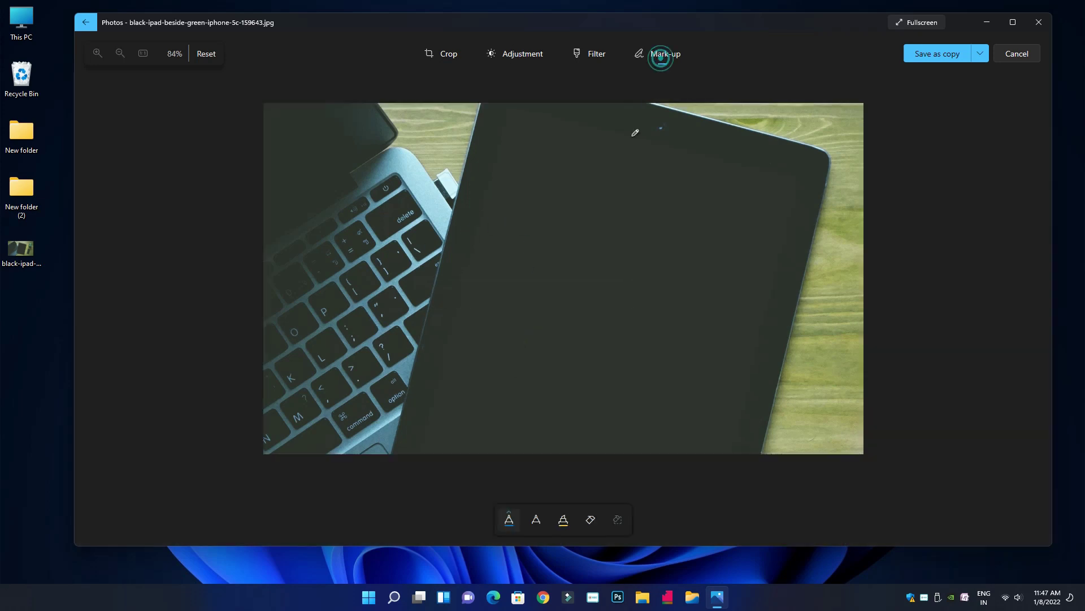
mouse_move(544, 189)
left_mouse_down()
mouse_move(539, 249)
mouse_move(545, 199)
mouse_move(587, 226)
mouse_move(622, 286)
mouse_move(629, 211)
mouse_move(712, 215)
left_mouse_up()
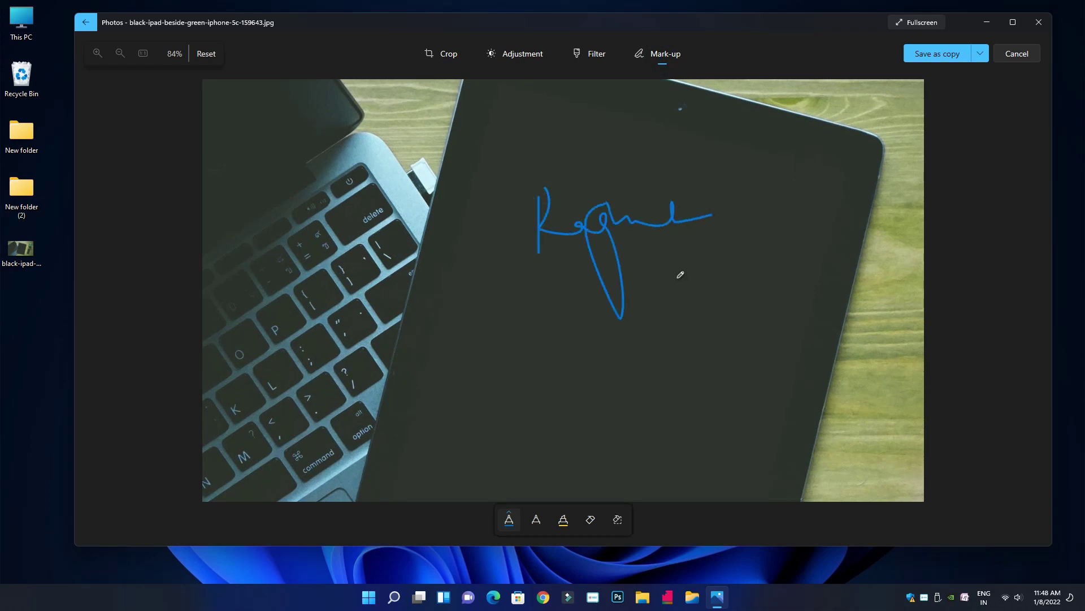
left_click(510, 521)
left_click_drag(485, 437, 515, 437)
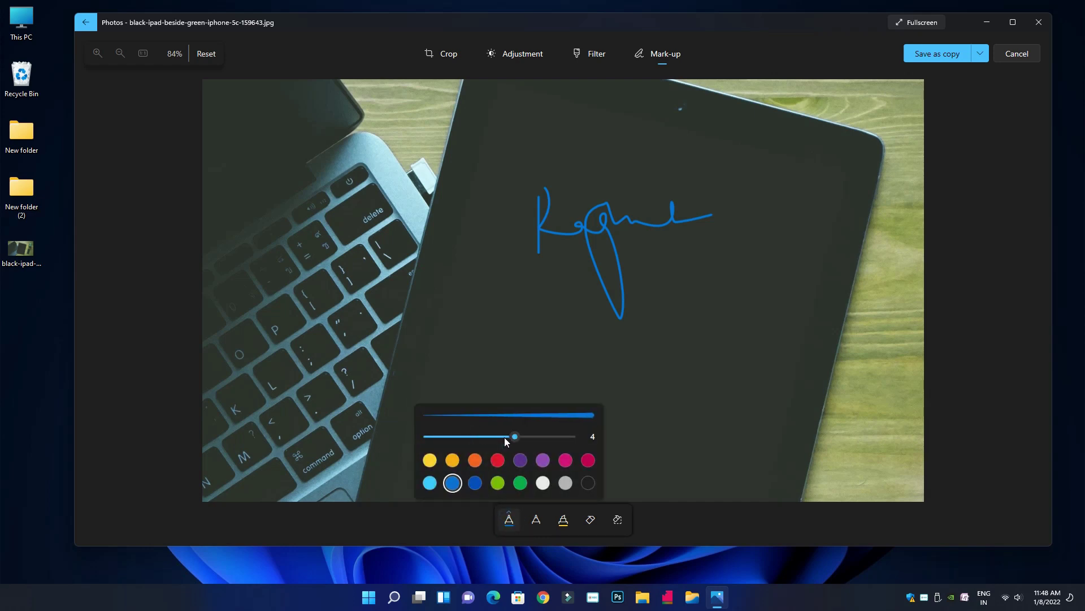
left_click(520, 460)
mouse_move(557, 320)
left_mouse_down()
mouse_move(556, 364)
mouse_move(559, 339)
mouse_move(621, 379)
mouse_move(637, 339)
mouse_move(685, 339)
mouse_move(681, 366)
left_mouse_up()
Add a black pen signature and a yellow highlighter stroke to the photo.
left_click(536, 519)
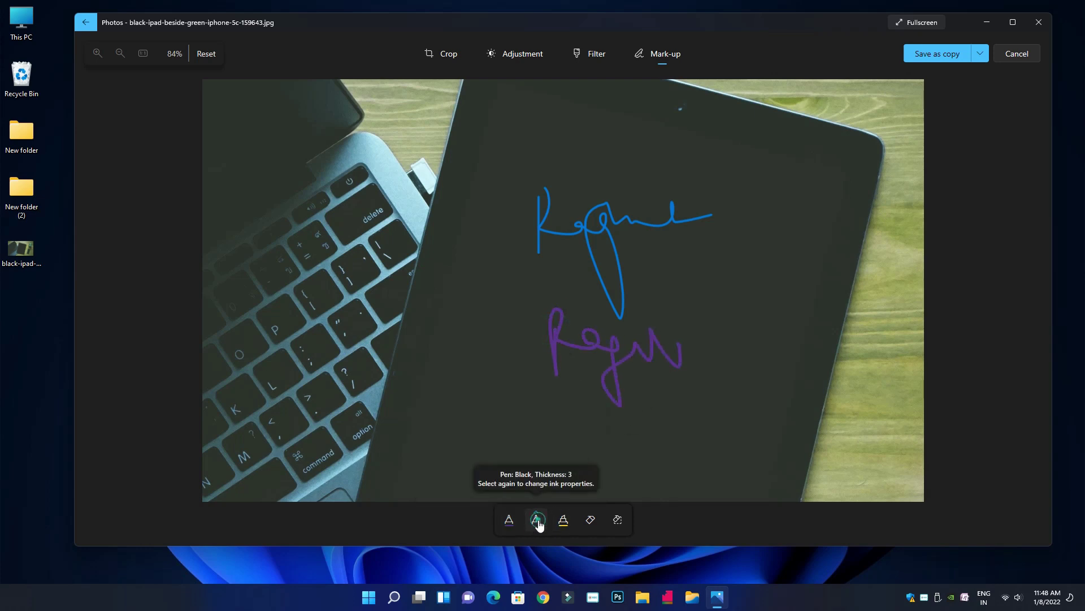
mouse_move(463, 355)
left_mouse_down()
mouse_move(533, 376)
mouse_move(569, 365)
left_mouse_up()
left_click(564, 520)
mouse_move(666, 270)
left_mouse_down()
mouse_move(679, 294)
mouse_move(698, 291)
mouse_move(707, 361)
mouse_move(726, 288)
mouse_move(597, 326)
left_mouse_up()
Erase all the ink strokes, then show the Light and Colour adjustments.
left_click(590, 519)
left_click_drag(538, 407, 541, 215)
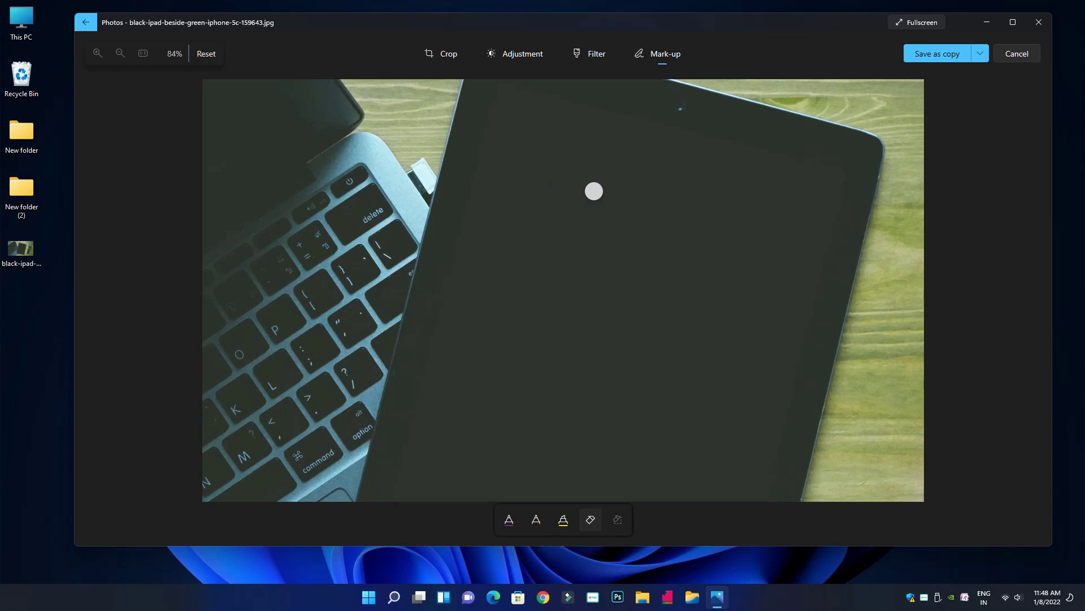
left_click(527, 65)
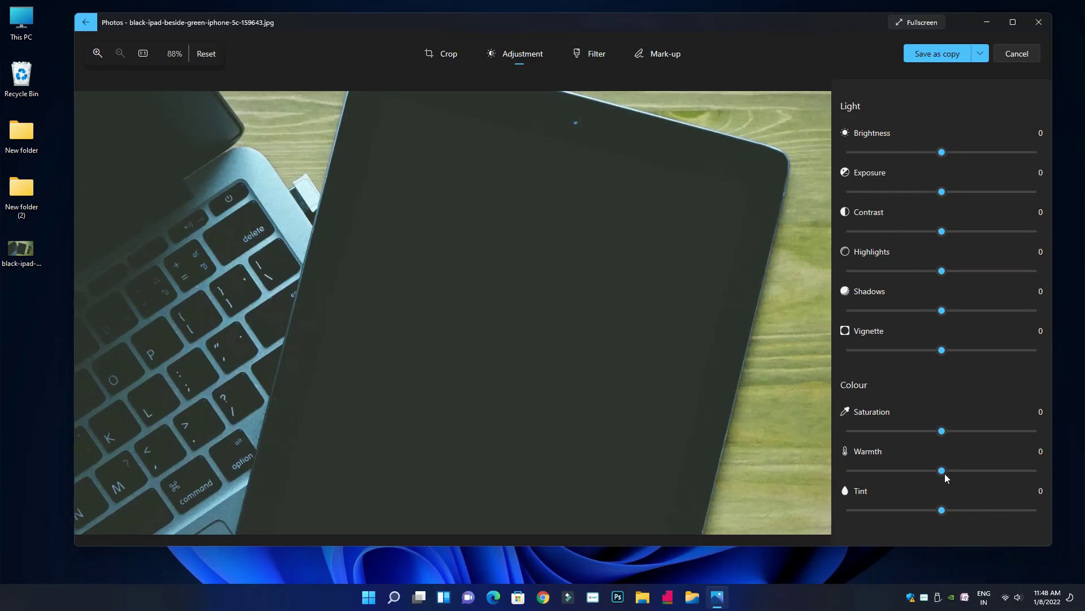
Set Vignette -26, Highlights -8, Exposure -19 and Brightness -8, leaving Contrast at 0, then show filters.
mouse_move(941, 510)
left_mouse_down()
mouse_move(921, 512)
mouse_move(940, 511)
left_mouse_up()
left_click_drag(942, 351, 914, 351)
left_click(941, 310)
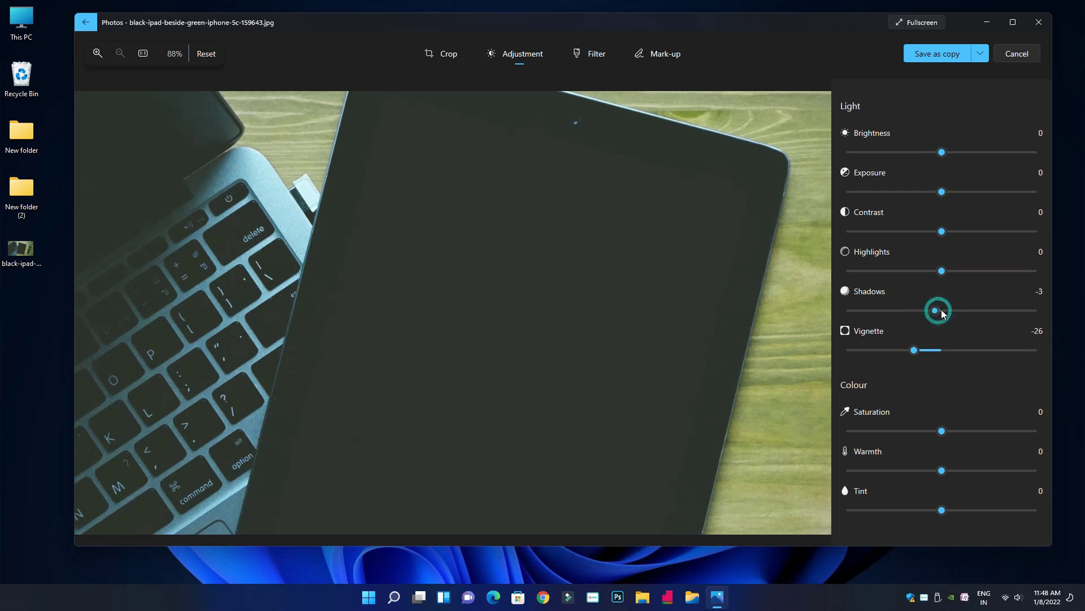
left_click_drag(942, 271, 931, 271)
left_click_drag(941, 231, 921, 192)
mouse_move(942, 152)
left_mouse_down()
mouse_move(987, 153)
mouse_move(932, 152)
left_mouse_up()
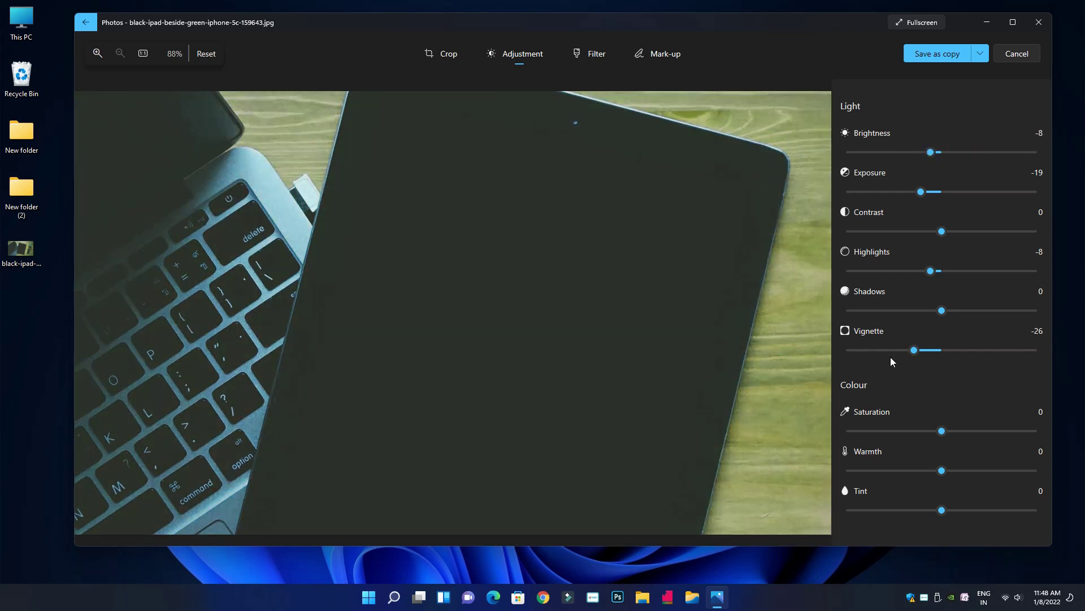
left_click(591, 53)
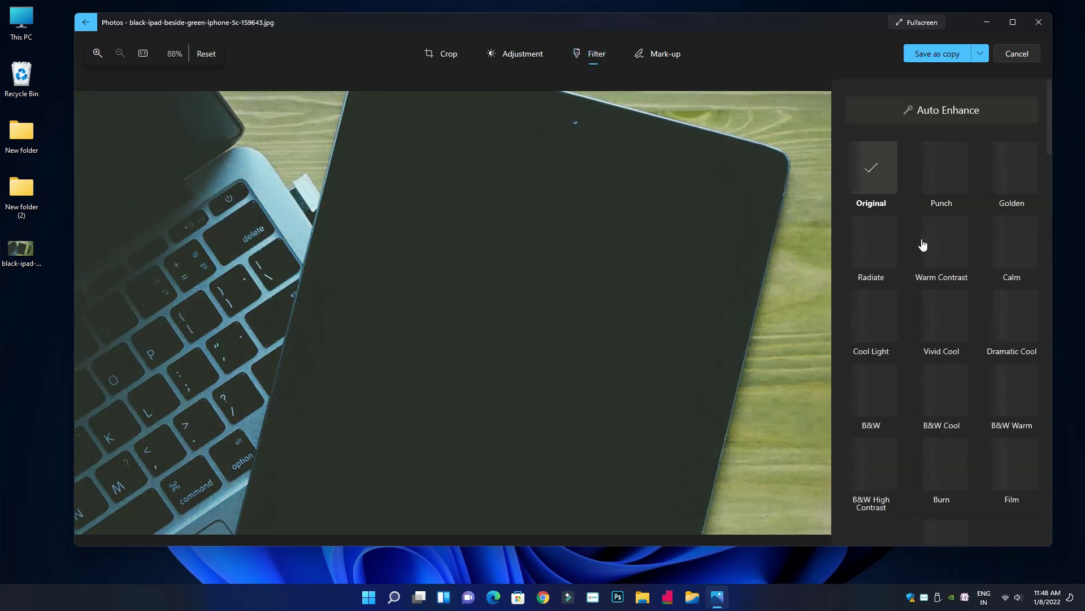
Apply Auto Enhance, vary its intensity, and zoom in to inspect the result.
left_click(956, 118)
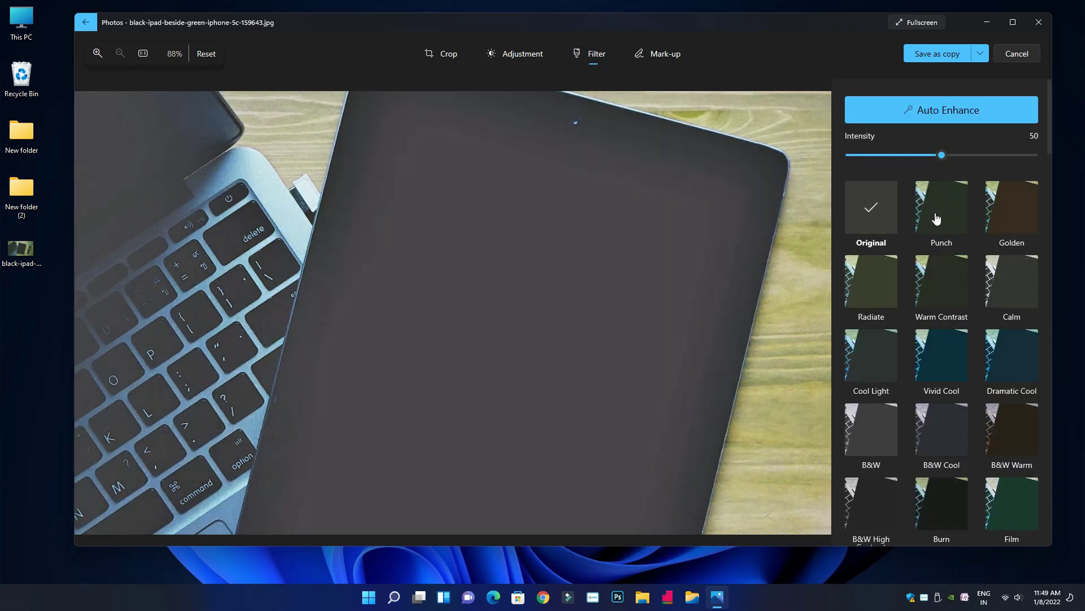
mouse_move(943, 157)
left_mouse_down()
mouse_move(887, 158)
mouse_move(1004, 158)
mouse_move(848, 156)
mouse_move(994, 156)
mouse_move(934, 155)
left_mouse_up()
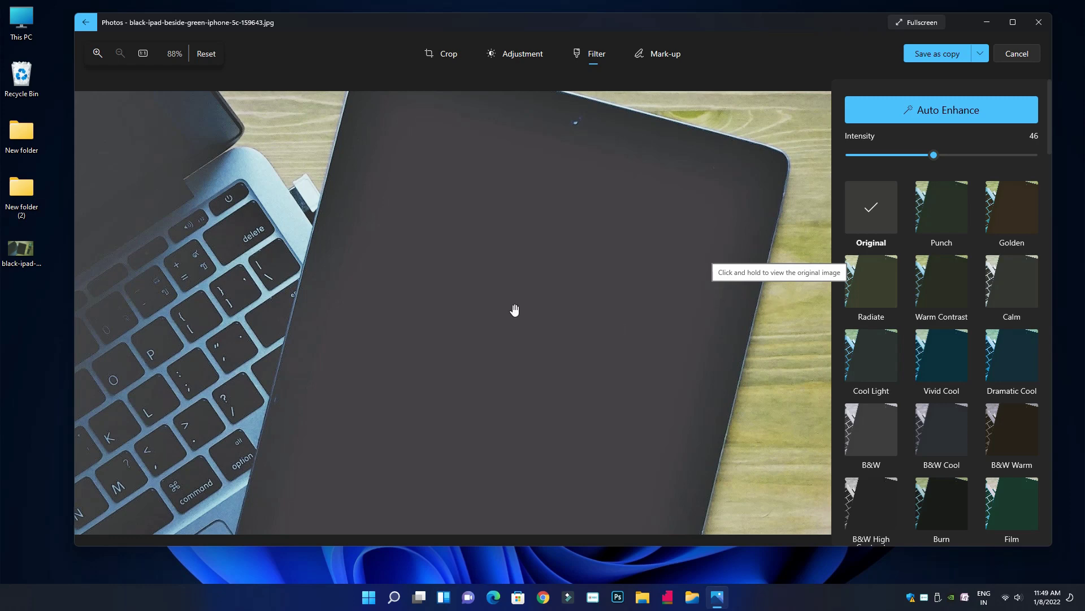
left_click(101, 55)
left_click(101, 56)
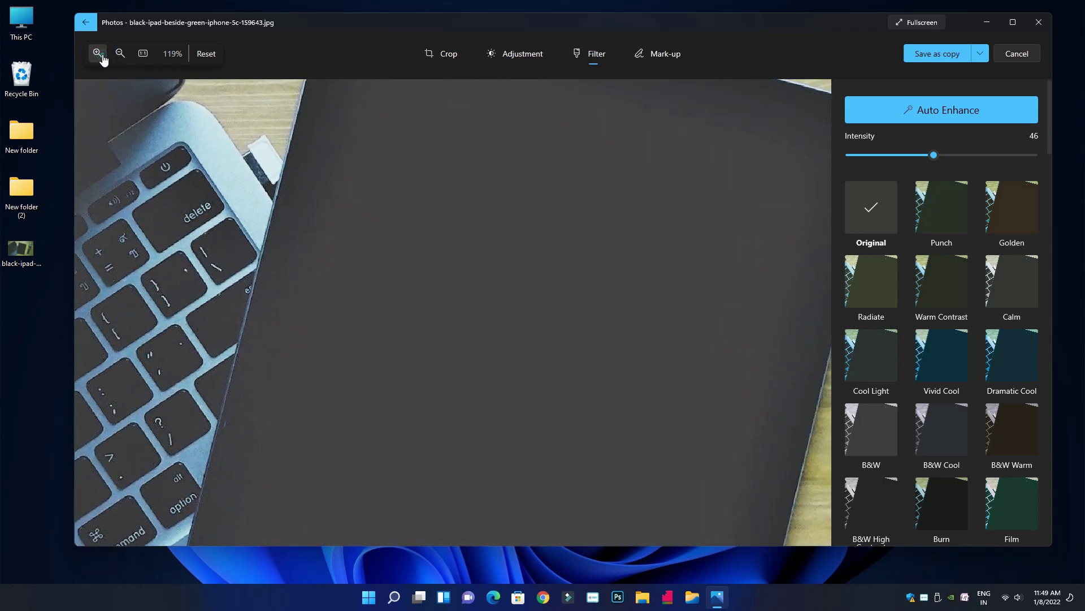
left_click(128, 54)
Zoom back out, reset all edits to the original photo, and view it at actual size.
left_click(127, 56)
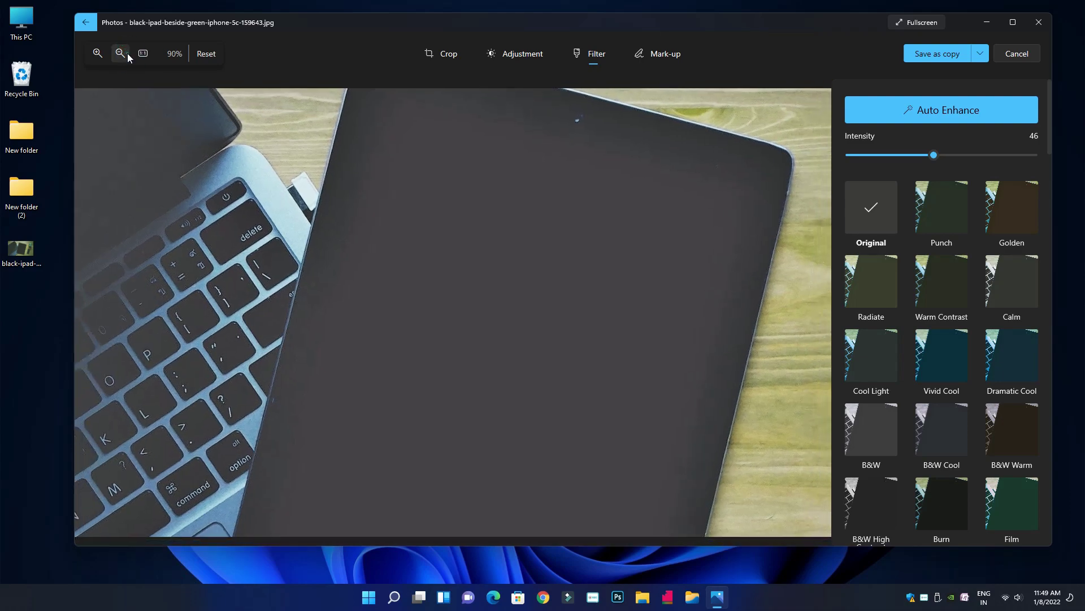
left_click(202, 53)
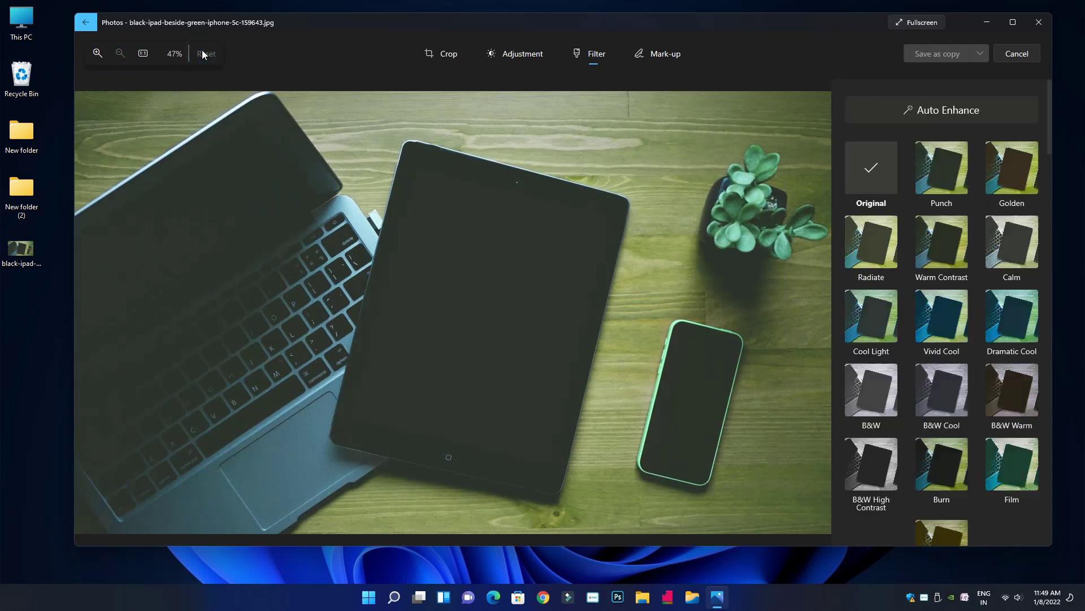
left_click(138, 56)
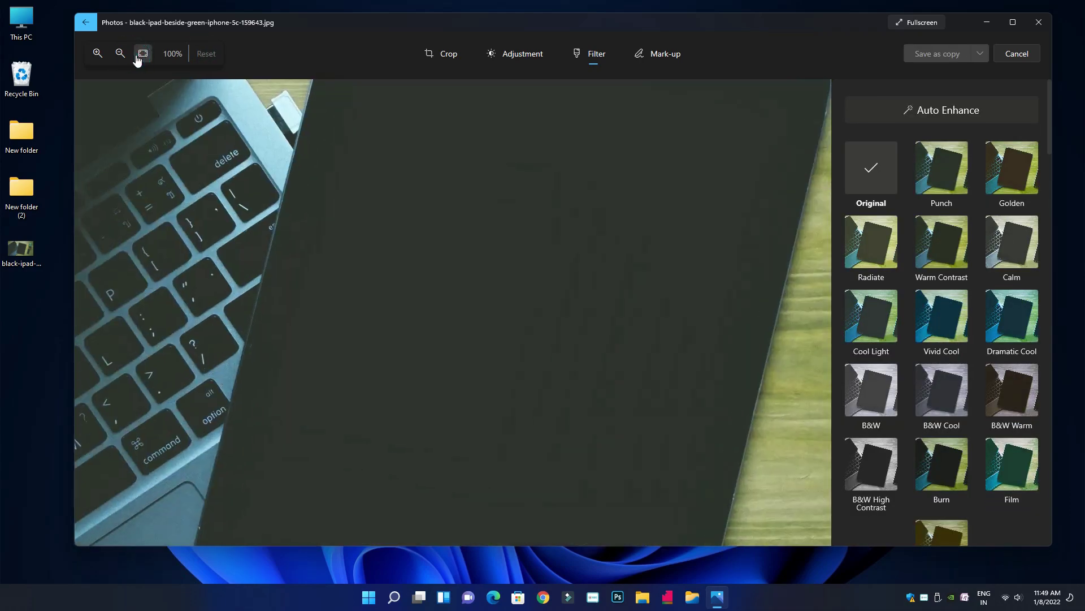